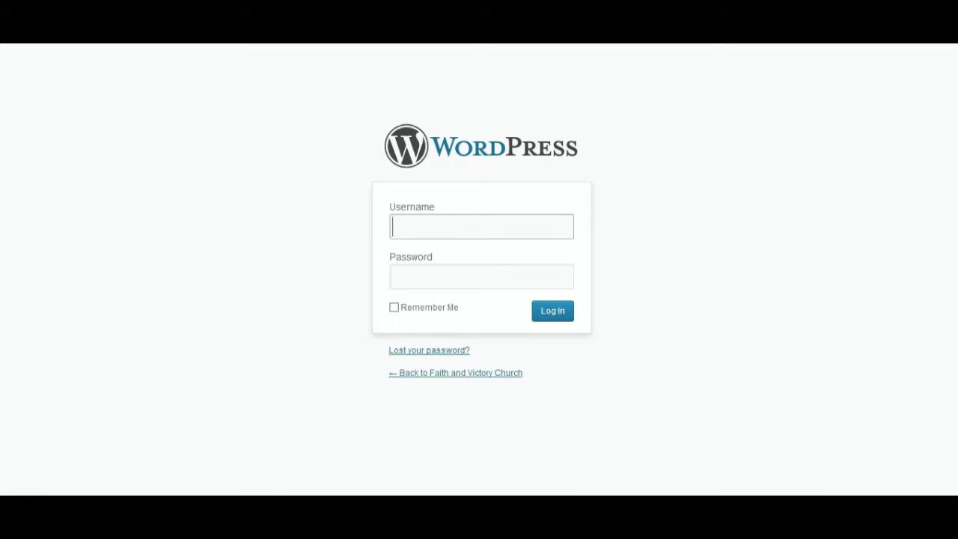
# - Log in to the site's admin area by entering the account username and password
pyautogui.write('Pasot')
pyautogui.press('BackSpace')
pyautogui.press('BackSpace')
pyautogui.write('tor Todd')
pyautogui.press('Tab')
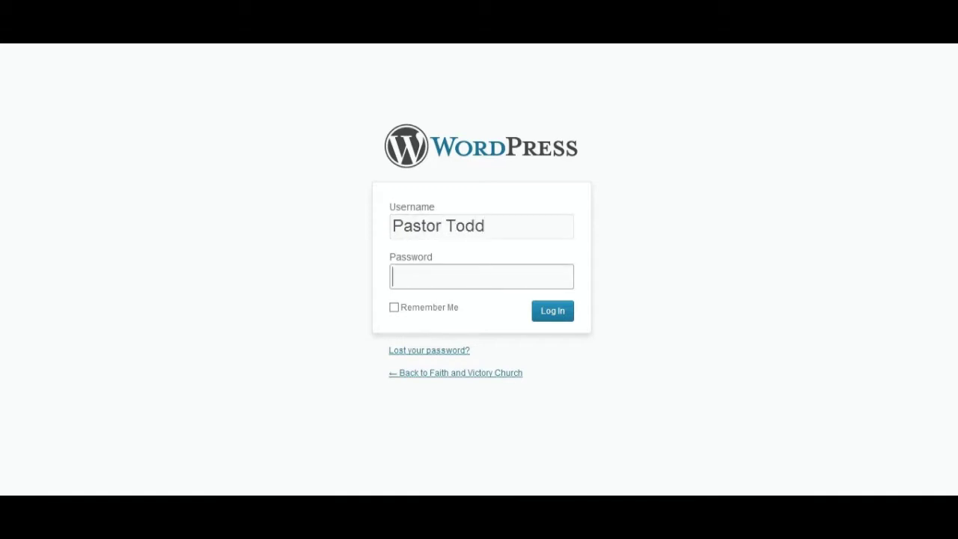
pyautogui.write('••••••••')
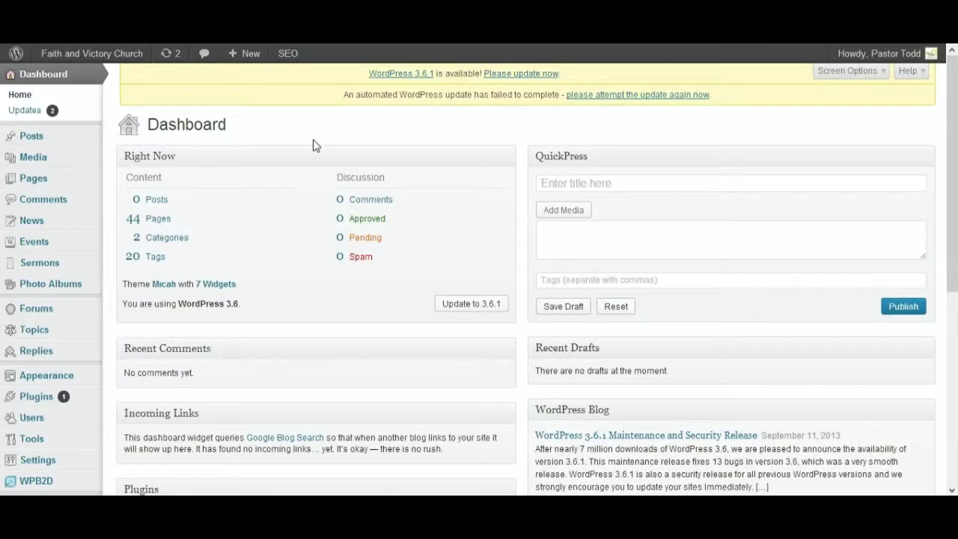
# - Create a new post titled "Web Apostle Forums and Newsletter"
pyautogui.moveTo(256, 67)
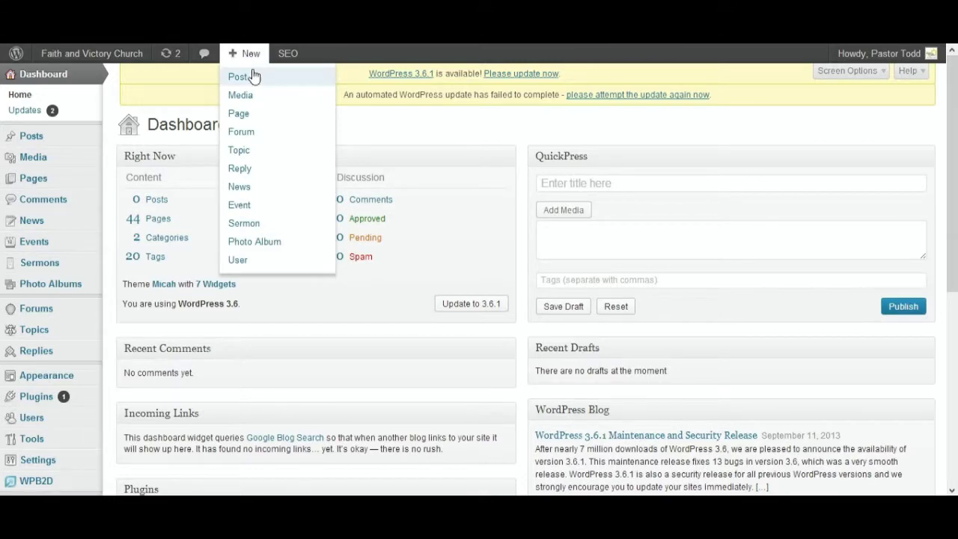
pyautogui.click(255, 77)
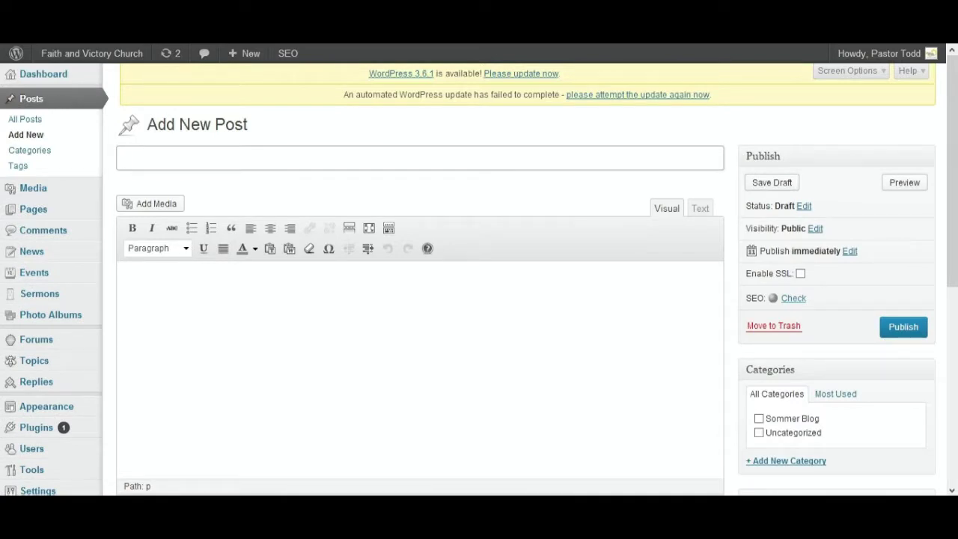
pyautogui.write('Web Apostle ')
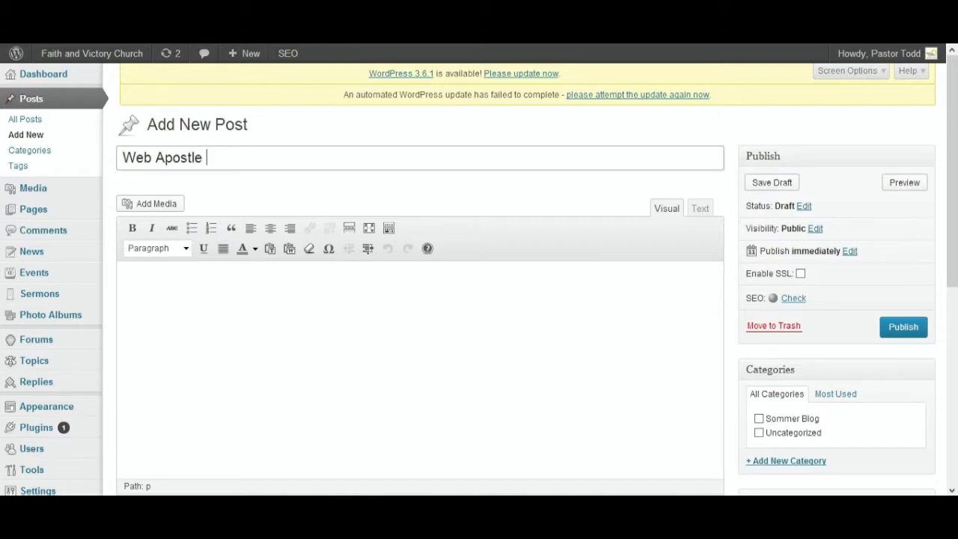
pyautogui.write('Forums and ')
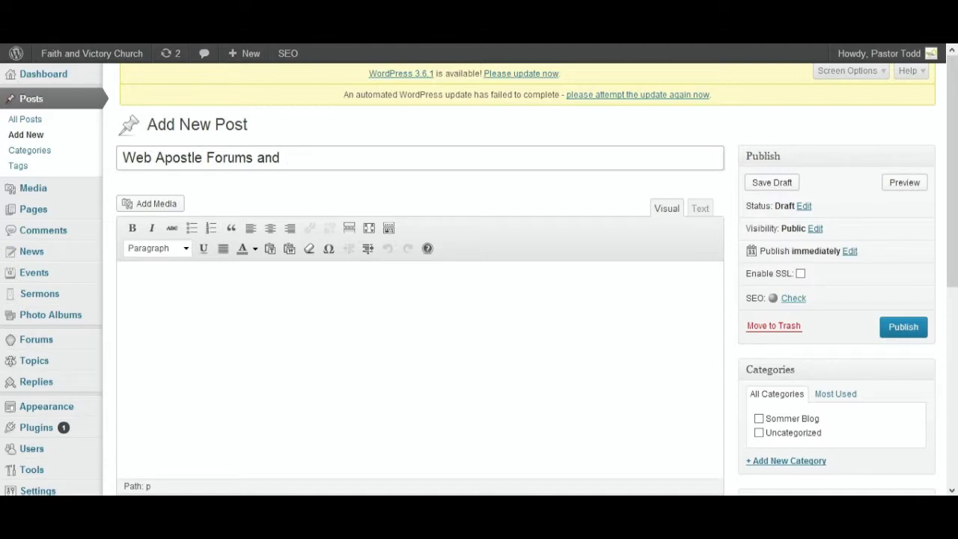
pyautogui.write('Newsletter')
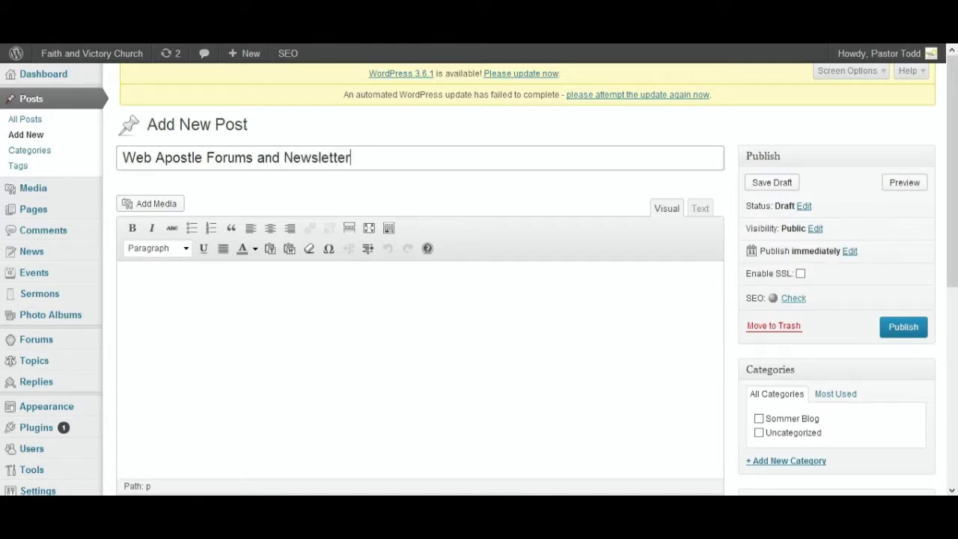
pyautogui.press('Tab')
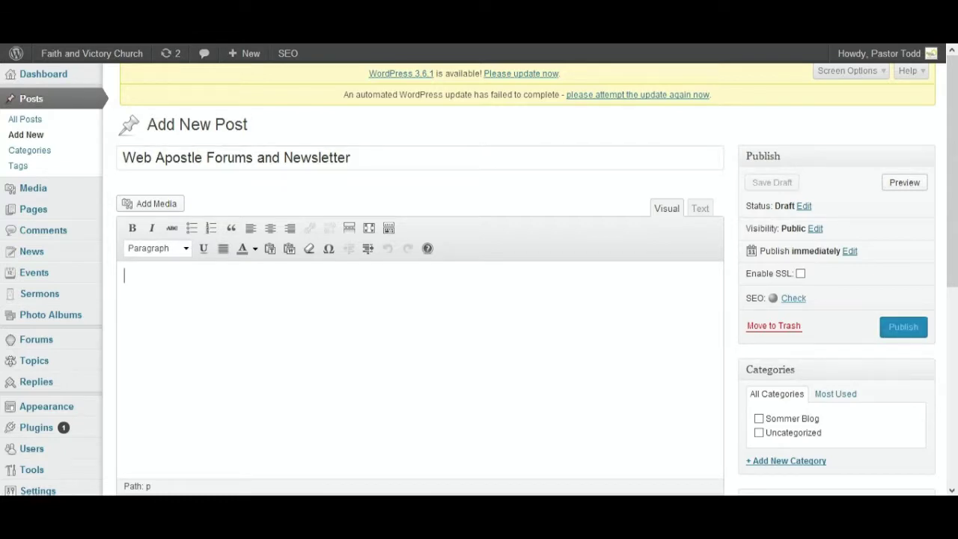
# - Paste the copied article text into the body of the post
pyautogui.hotkey('ctrl', 'v')
pyautogui.scroll(-5, 251, 473)
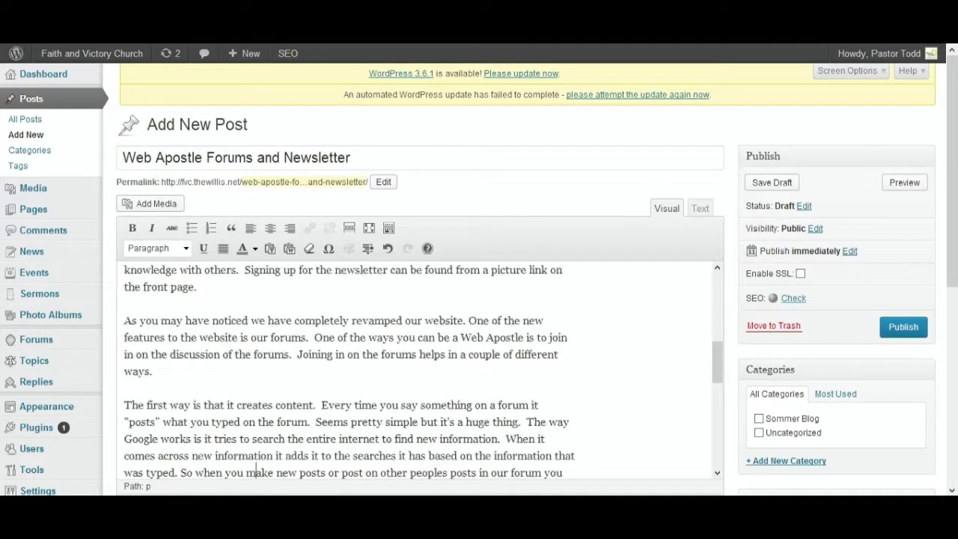
pyautogui.scroll(-5, 251, 473)
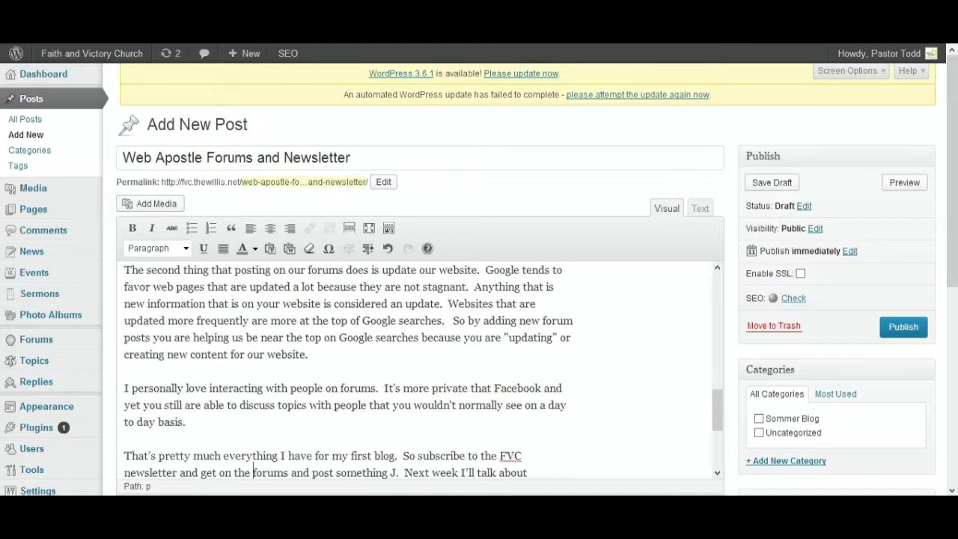
# - Review the pasted article from its closing paragraphs back to its opening, checking the text and paragraph breaks
pyautogui.press('Up')
pyautogui.press('Up')
pyautogui.press('Up')
pyautogui.press('Up')
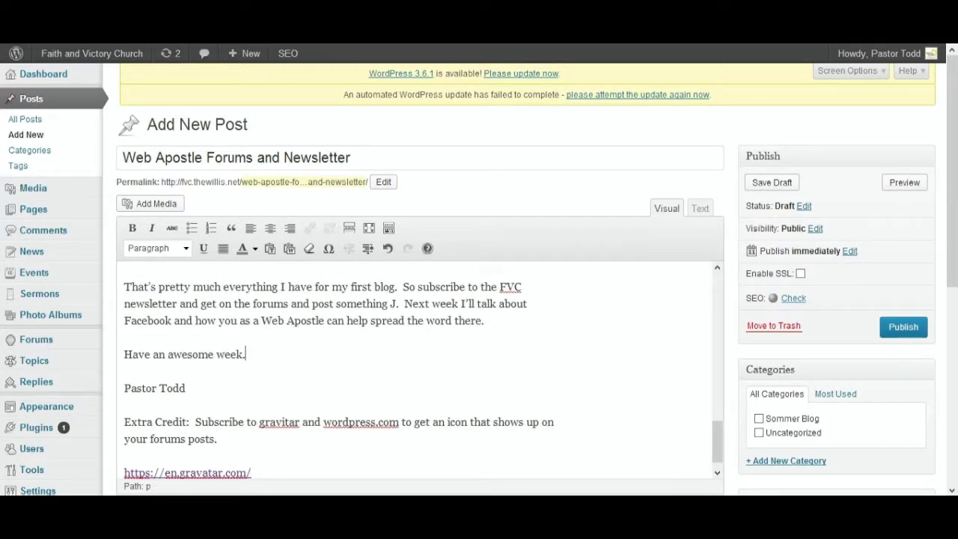
pyautogui.press('pageup')
pyautogui.press('pageup')
pyautogui.press('pageup')
pyautogui.press('pageup')
pyautogui.press('pageup')
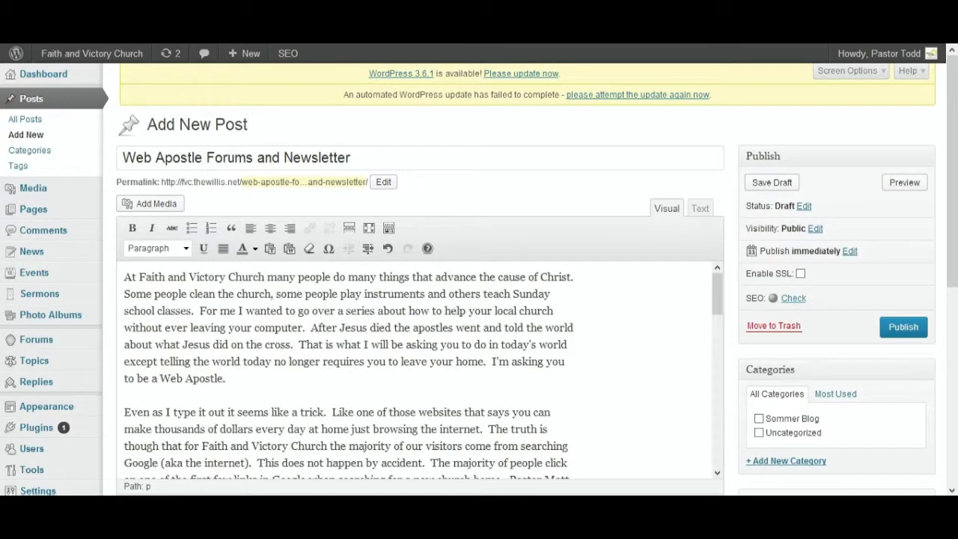
pyautogui.press('pagedown')
pyautogui.press('pagedown')
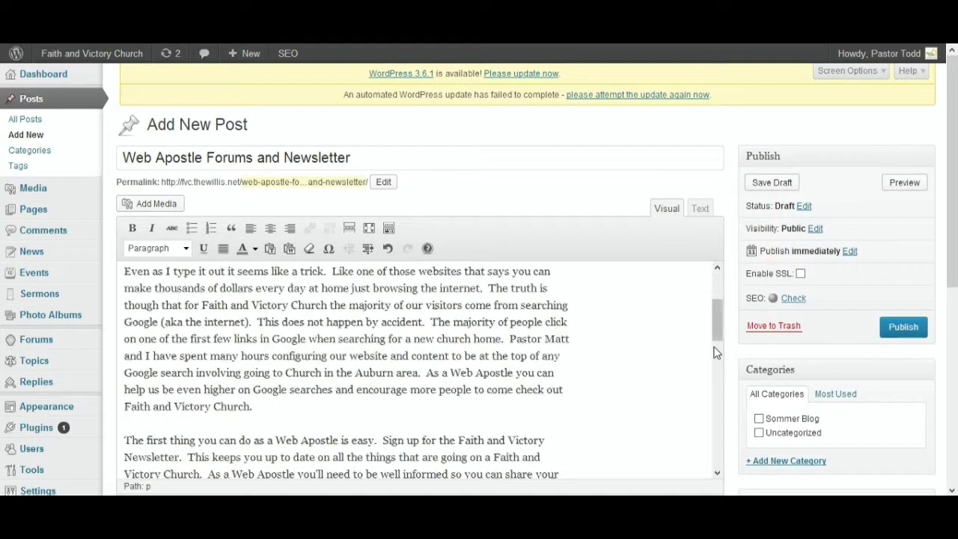
pyautogui.scroll(-3, 836, 270)
pyautogui.scroll(3, 837, 271)
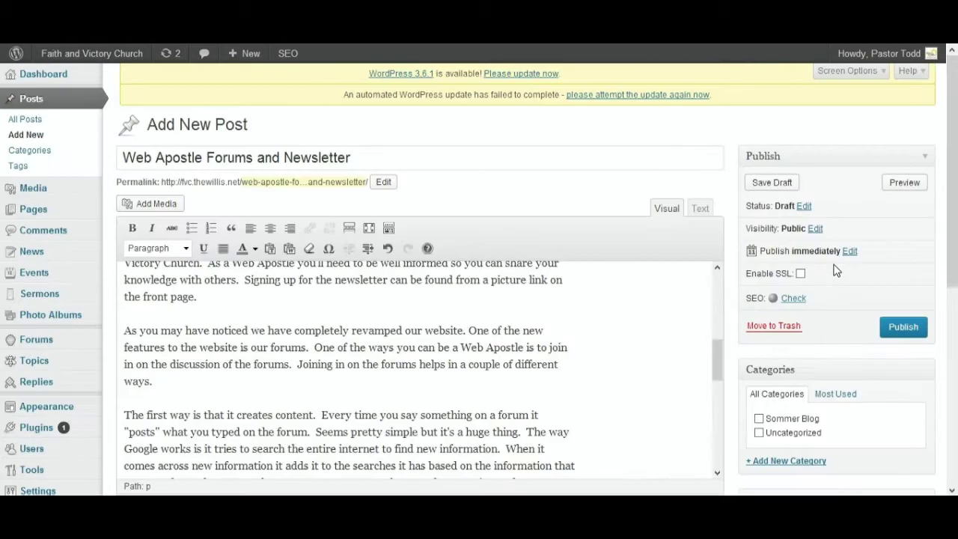
pyautogui.scroll(5, 700, 266)
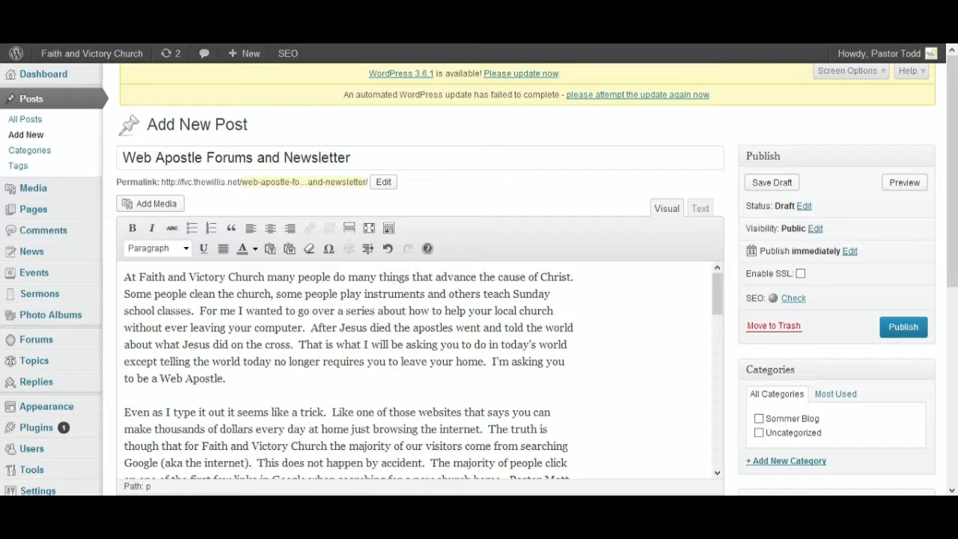
# - Start adding media at the beginning of the post and choose image files to upload
pyautogui.click(149, 204)
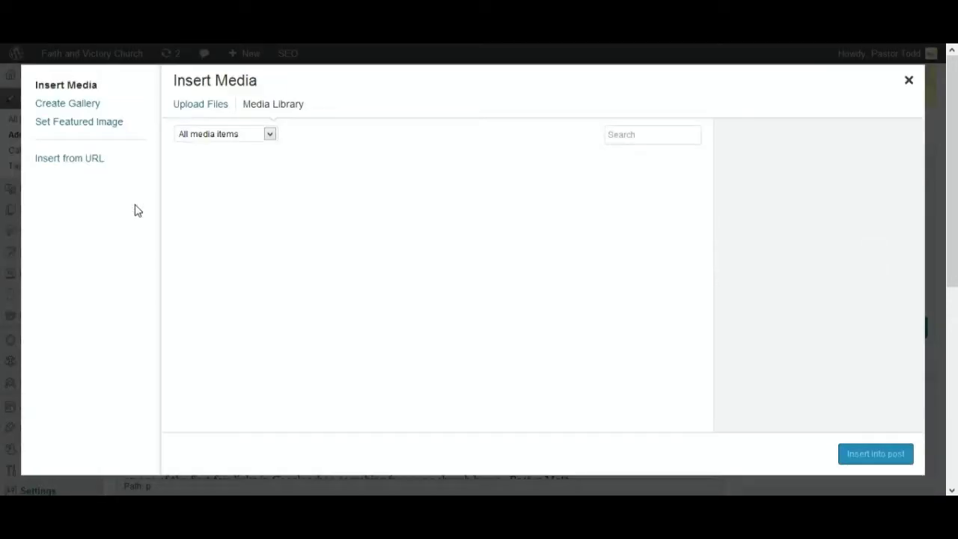
pyautogui.click(213, 112)
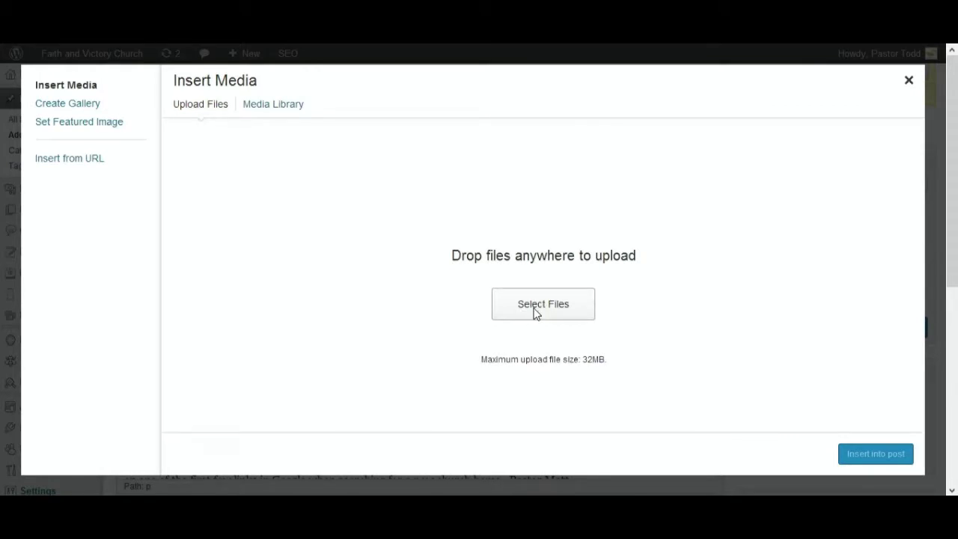
pyautogui.click(543, 304)
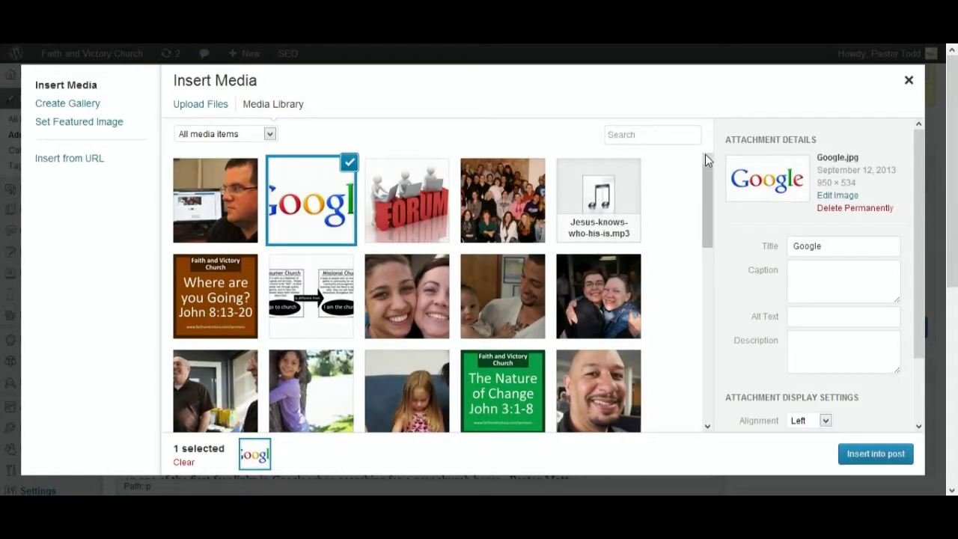
# - Insert P1012712.jpg at the beginning of the post, with "Web Apostle" as its title and alt text
pyautogui.click(220, 211)
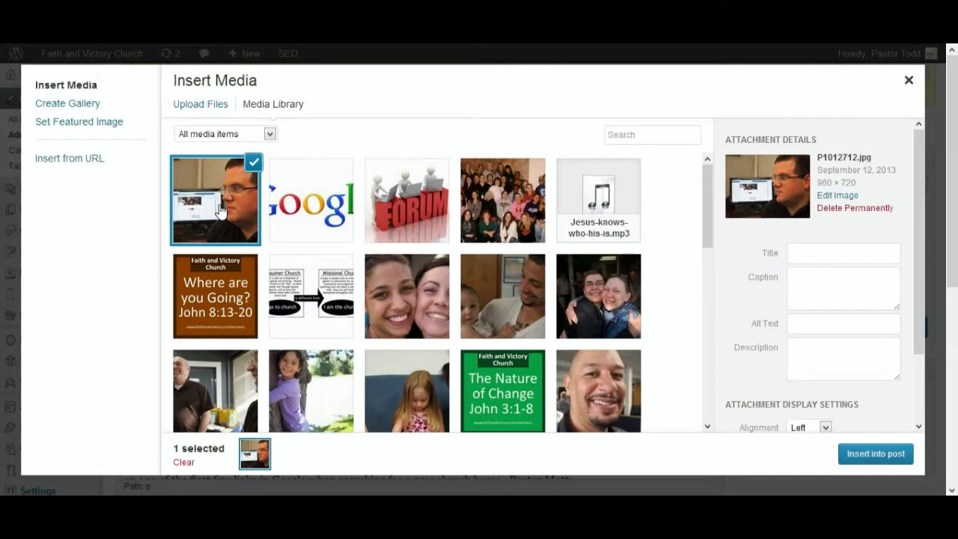
pyautogui.click(795, 253)
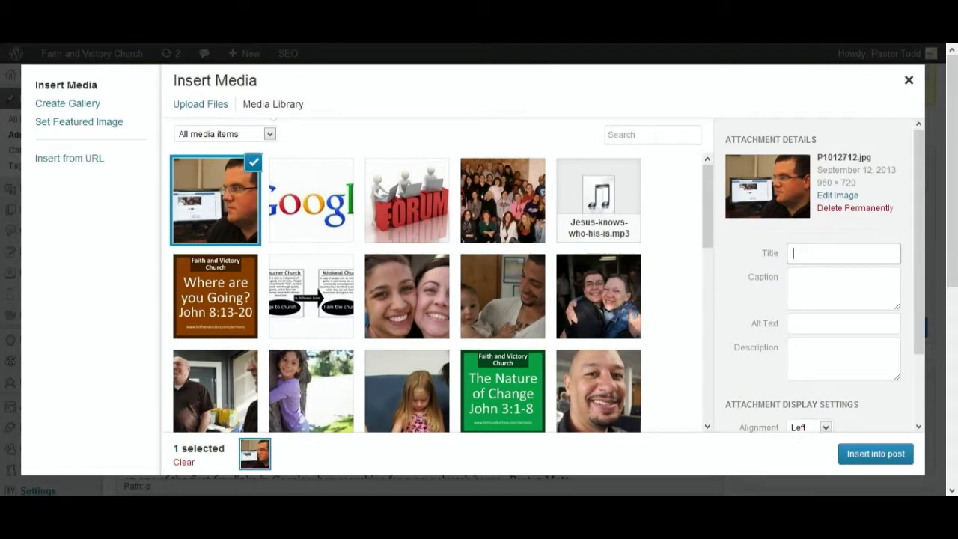
pyautogui.write('Web Apostle')
pyautogui.press('Tab')
pyautogui.press('Tab')
pyautogui.write('Web A')
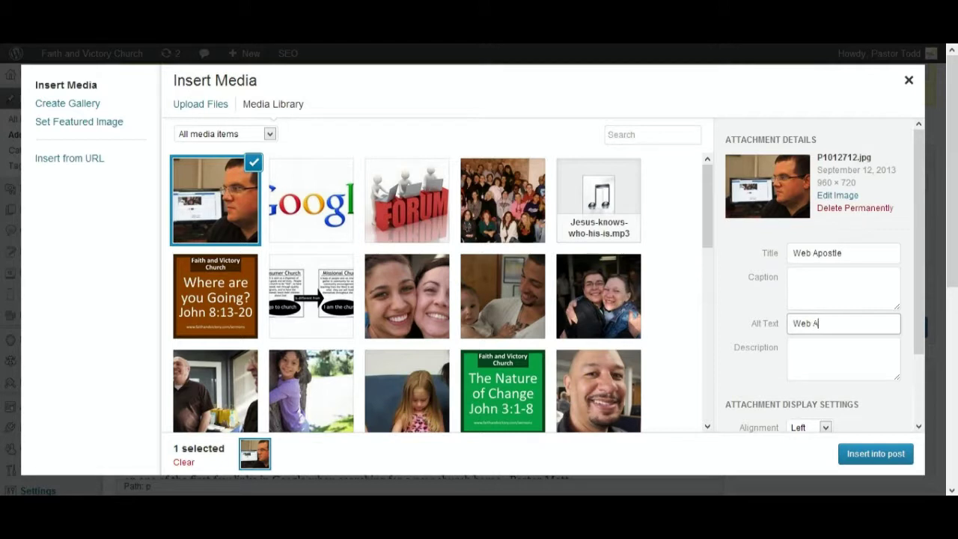
pyautogui.write('postle')
pyautogui.scroll(-3, 820, 275)
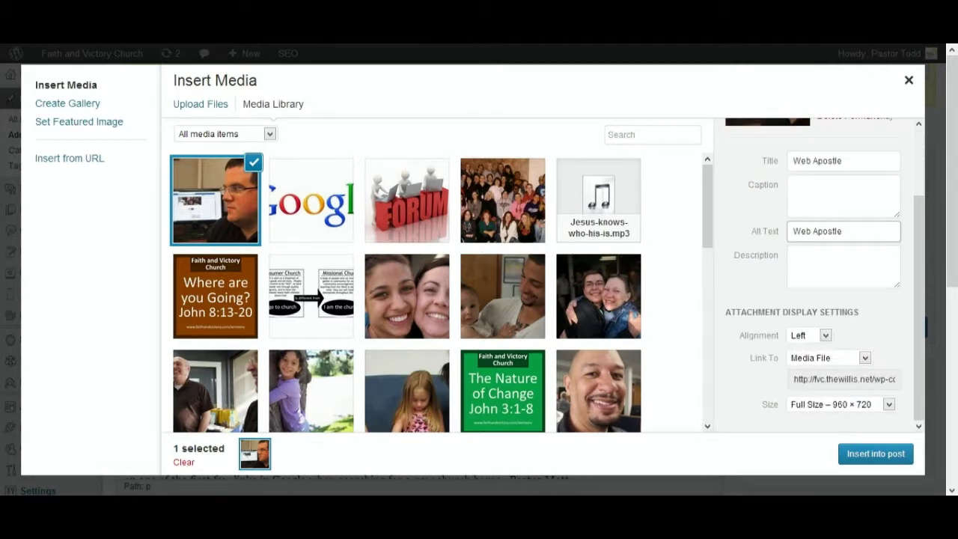
pyautogui.click(876, 454)
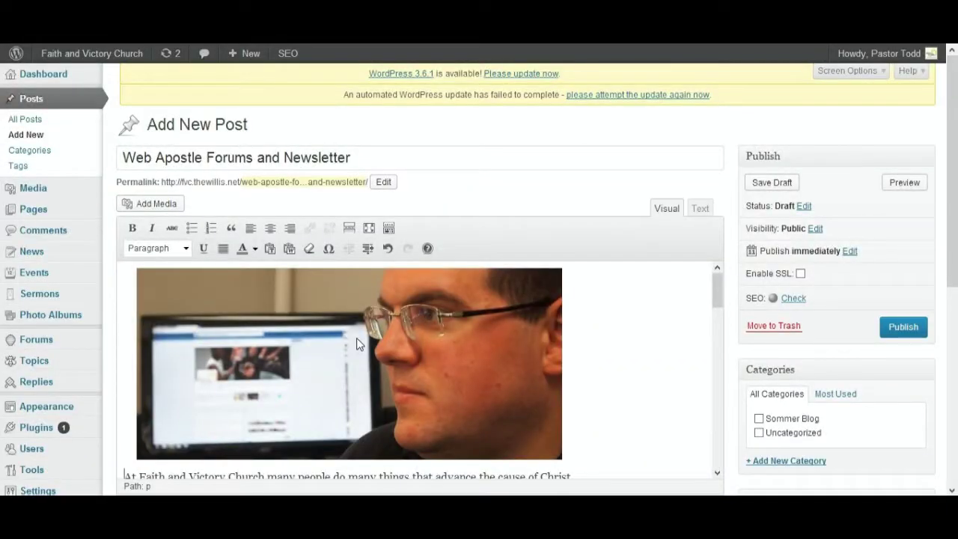
# - Add an empty paragraph before the one beginning "The first way is that it creates content"
pyautogui.scroll(-5, 357, 343)
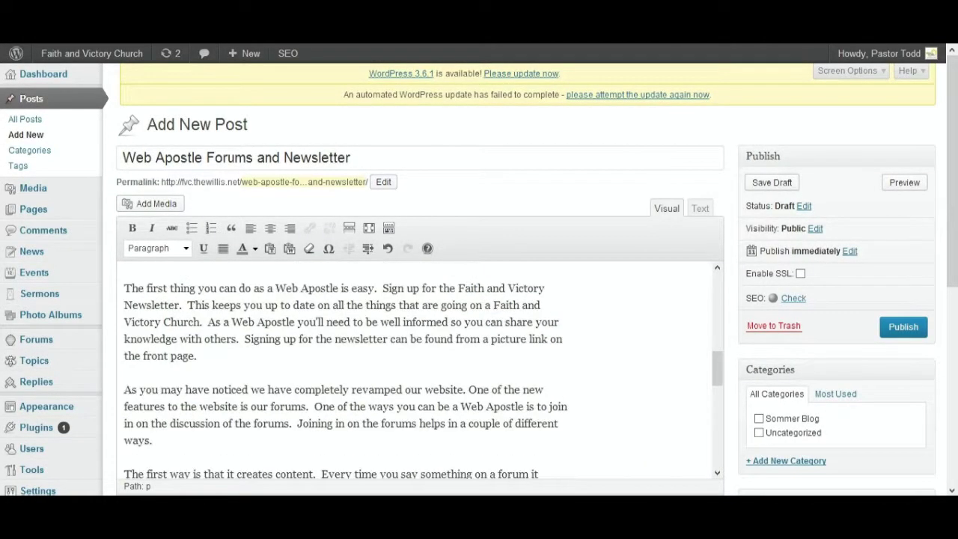
pyautogui.scroll(-3, 357, 344)
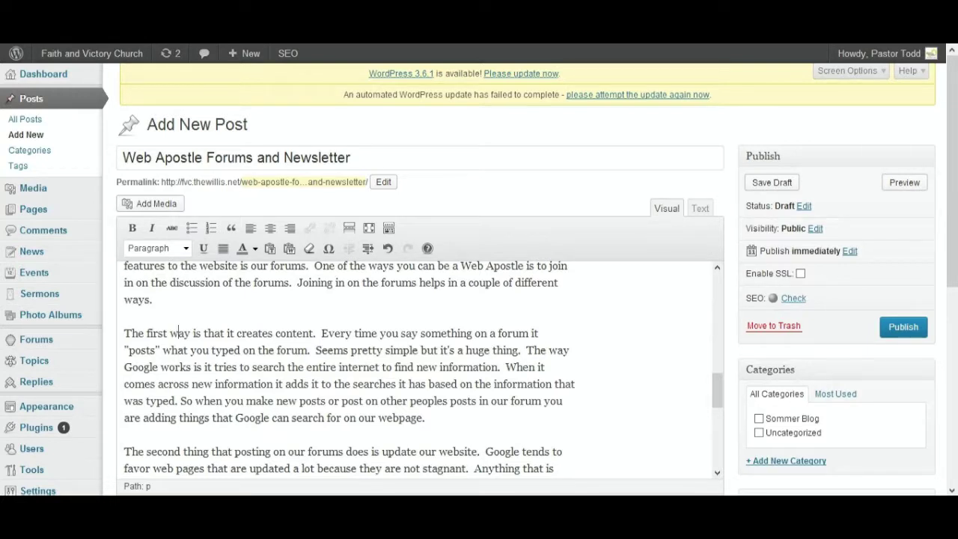
pyautogui.click(153, 300)
pyautogui.press('Return')
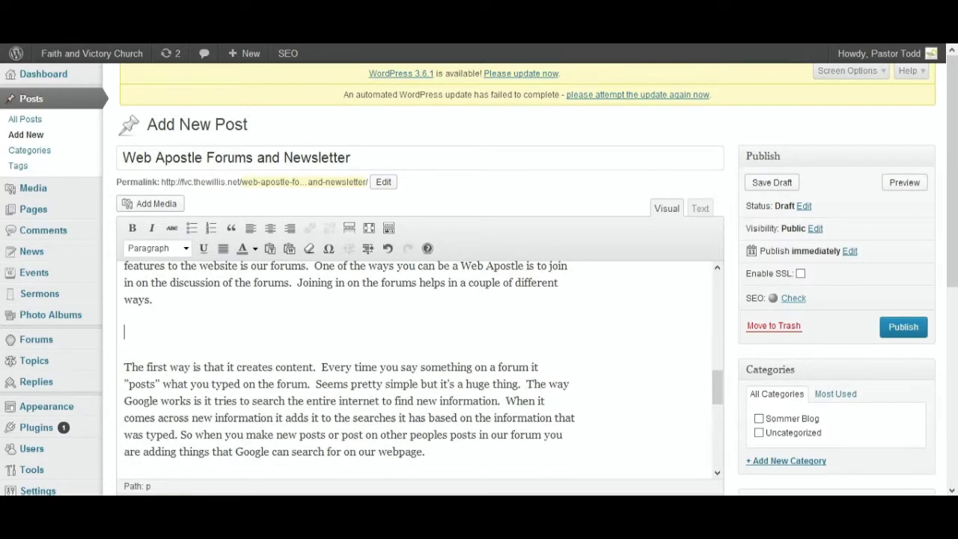
# - Insert Google.jpg in the empty paragraph, centered at Medium size, with "Web Apostle" as its title and alt text
pyautogui.click(132, 204)
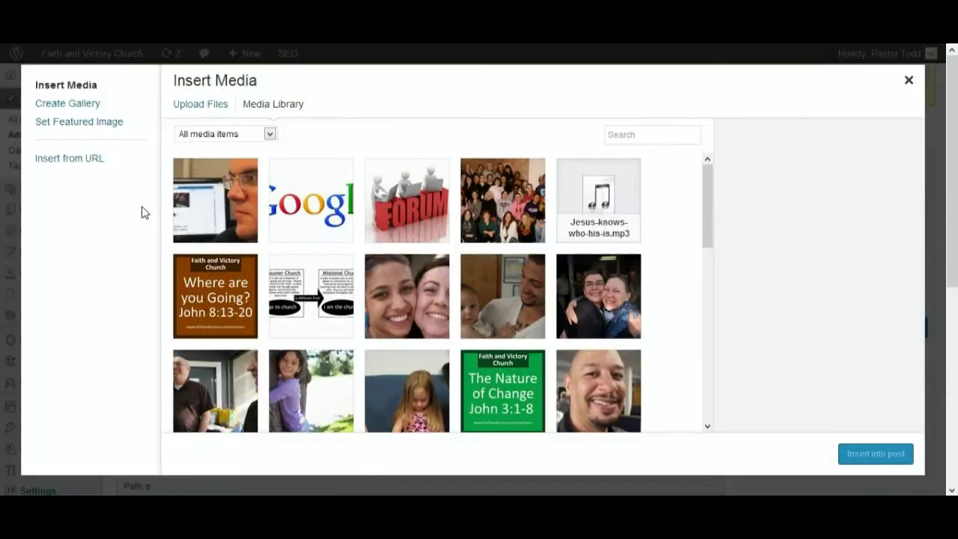
pyautogui.click(315, 206)
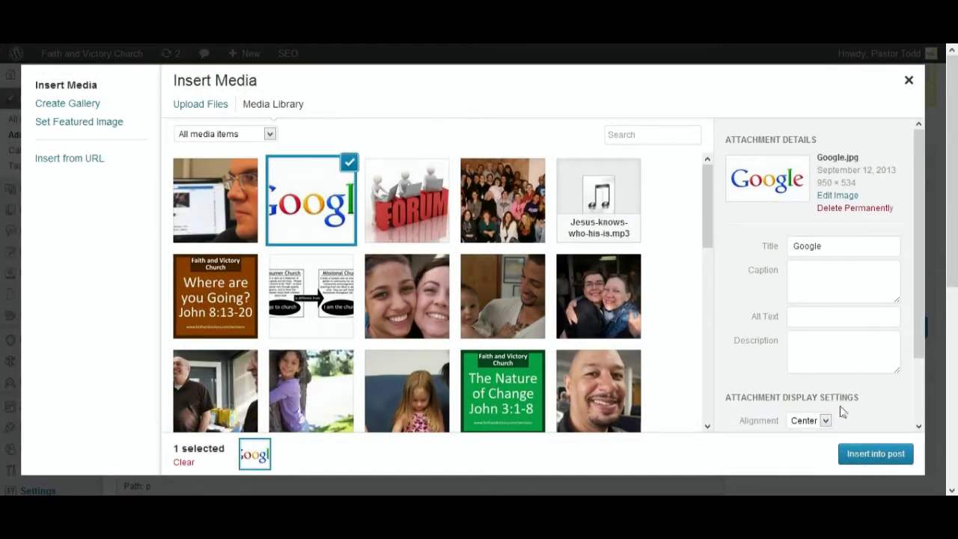
pyautogui.doubleClick(819, 246)
pyautogui.write('Web Apostle')
pyautogui.press('Tab')
pyautogui.press('Tab')
pyautogui.write('Web Apostle')
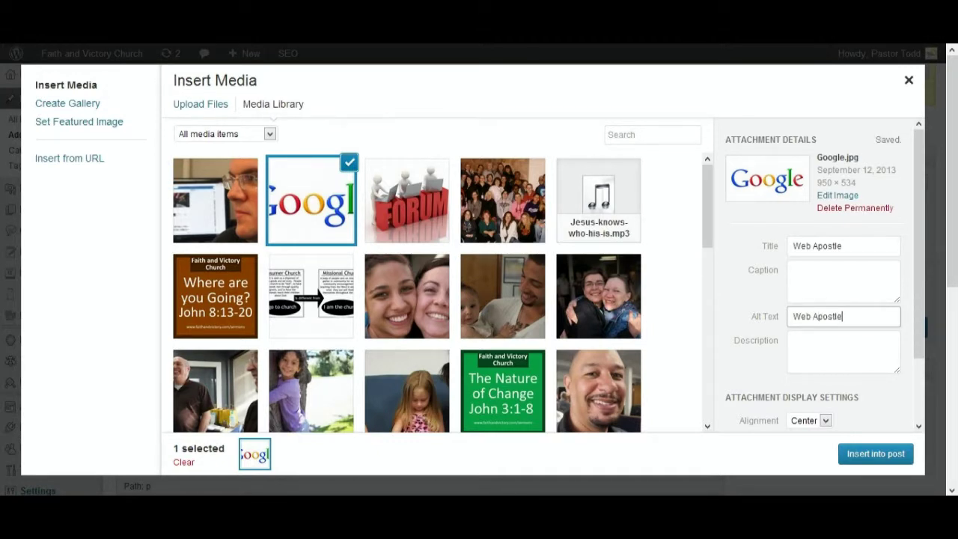
pyautogui.press('Tab')
pyautogui.scroll(-2, 826, 347)
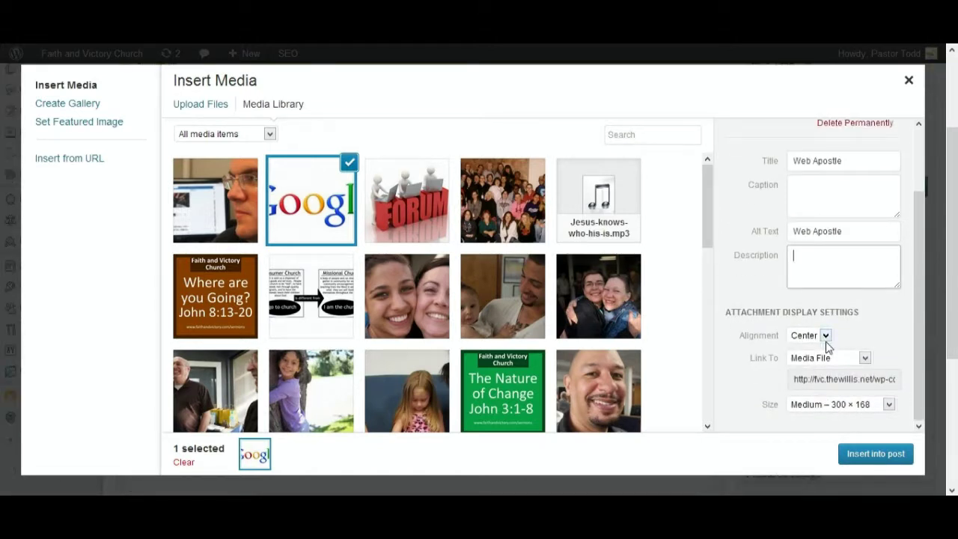
pyautogui.click(860, 454)
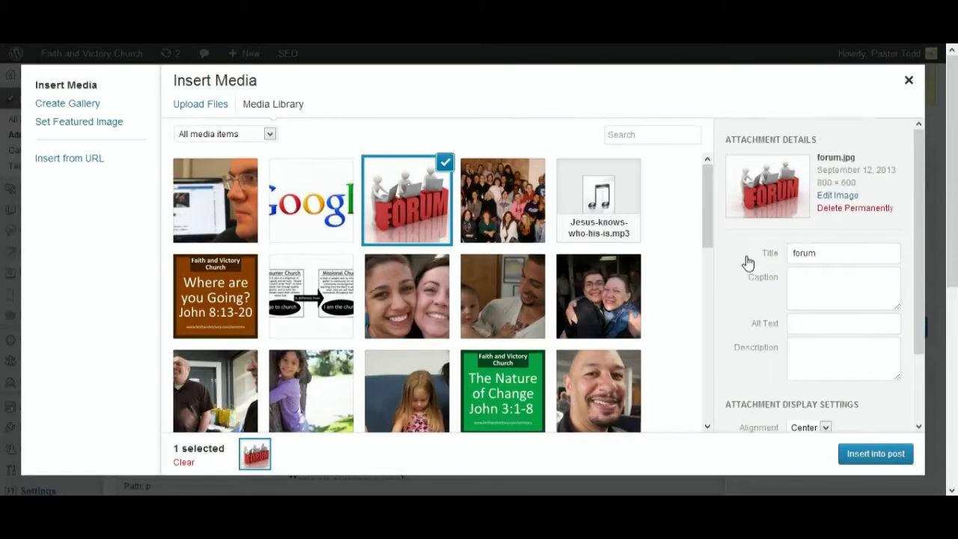
# - Insert forum.jpg above the "I personally love interacting" paragraph, centered at Medium 300 × 225, with "Web Apostle" as title and alt text
pyautogui.scroll(-3, 836, 332)
pyautogui.click(808, 403)
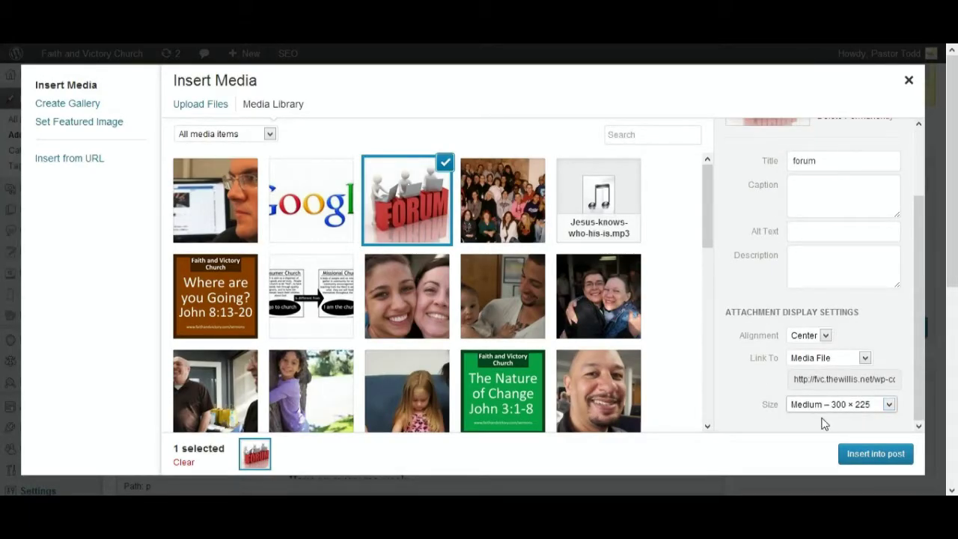
pyautogui.doubleClick(805, 160)
pyautogui.write('We')
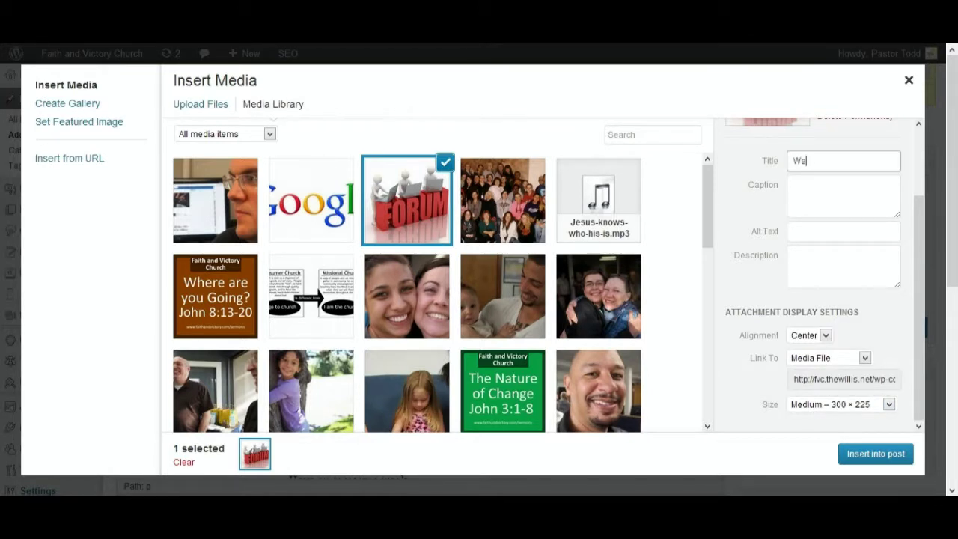
pyautogui.write('b Apostle')
pyautogui.press('Tab')
pyautogui.press('Tab')
pyautogui.write('Web Apostl')
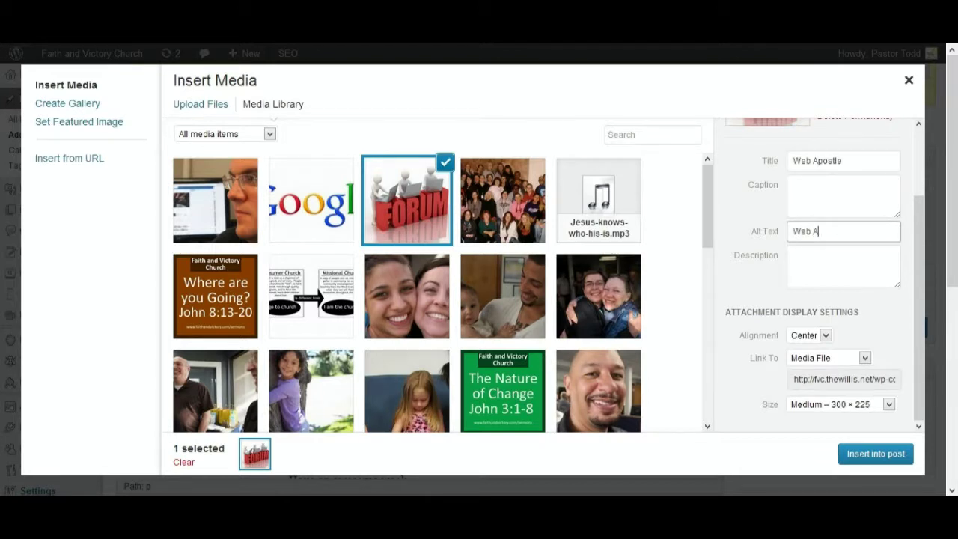
pyautogui.write('e')
pyautogui.click(849, 458)
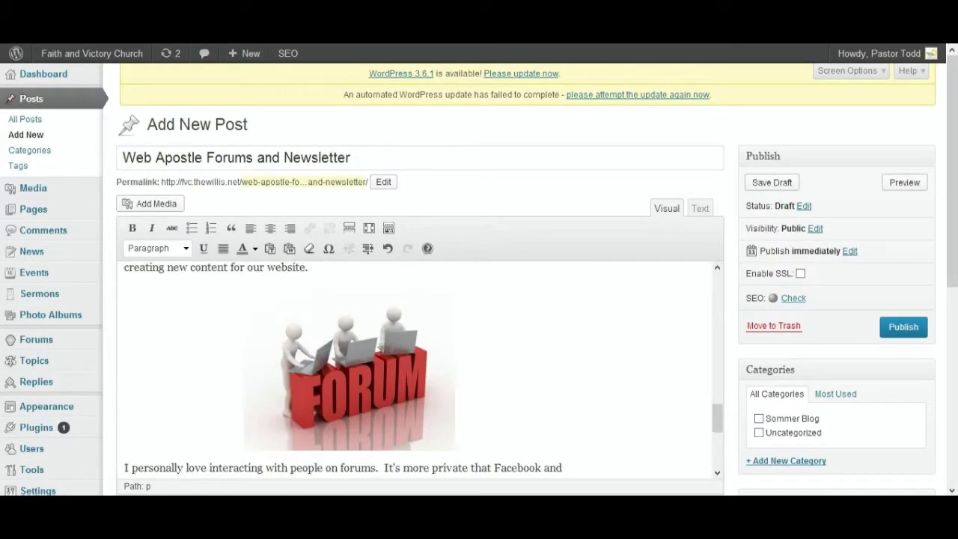
# - Left-align the forum image so the "I personally love interacting" paragraph wraps beside it
pyautogui.click(343, 392)
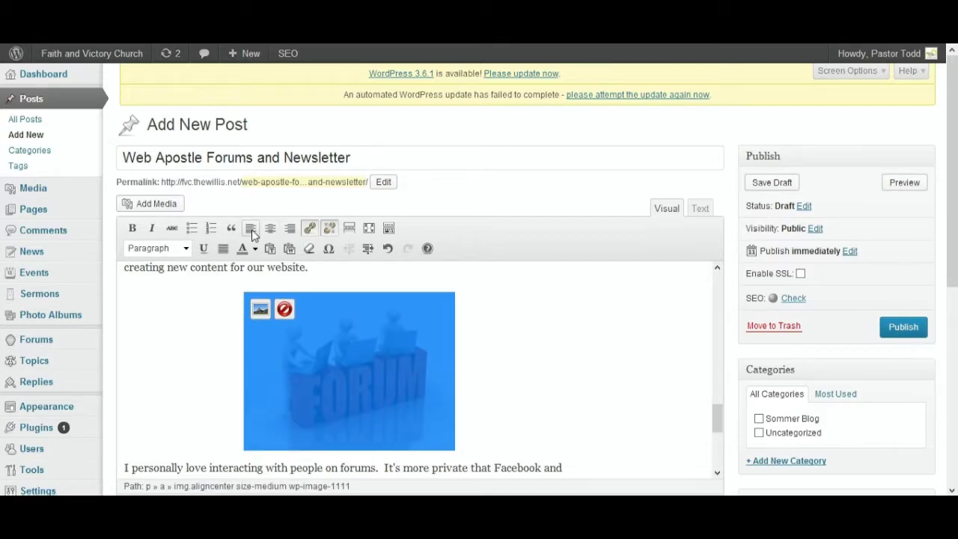
pyautogui.click(251, 228)
pyautogui.scroll(1, 419, 371)
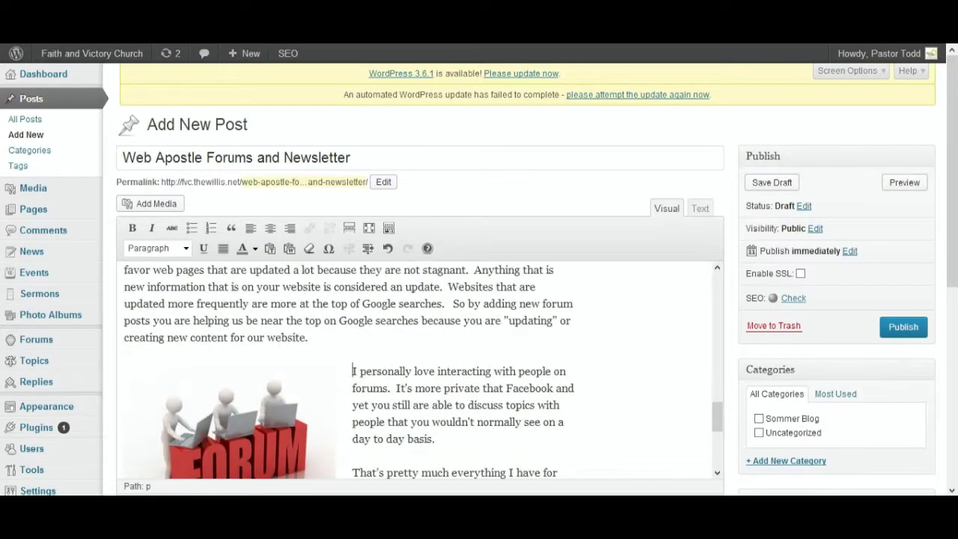
pyautogui.scroll(-1, 419, 370)
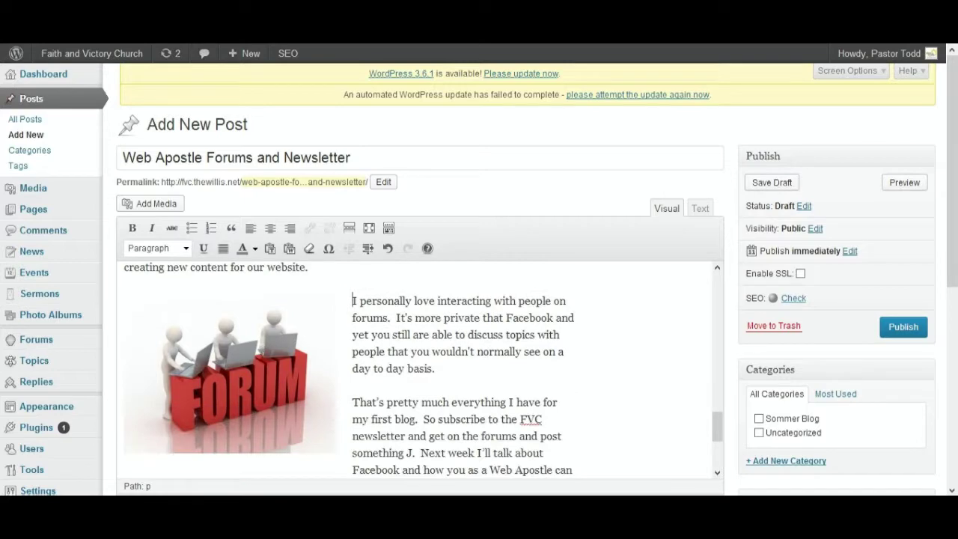
# - Add the tags web, apostle, forums and newsletter to the post
pyautogui.scroll(-2, 420, 370)
pyautogui.scroll(2, 419, 371)
pyautogui.scroll(-2, 419, 371)
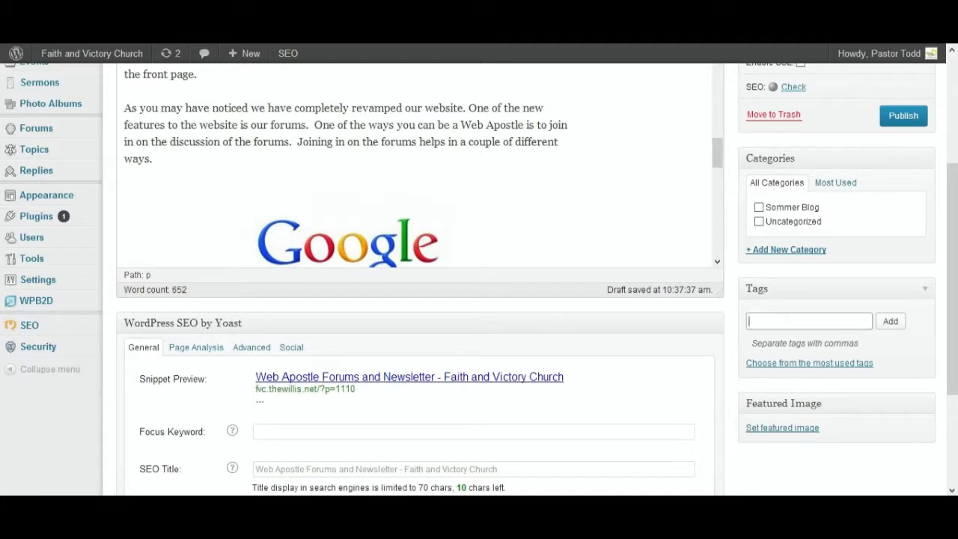
pyautogui.write('web, apostle, forums,')
pyautogui.write('news')
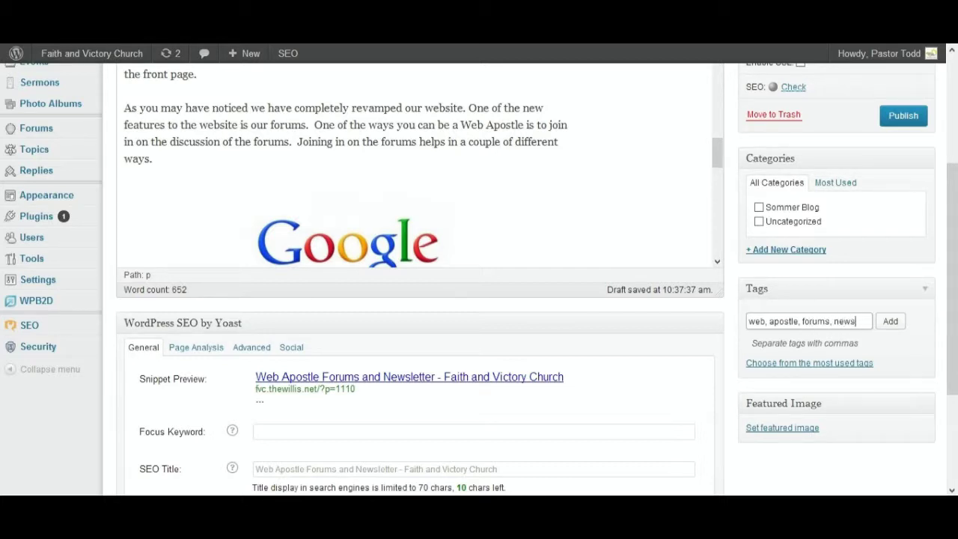
pyautogui.write('letter')
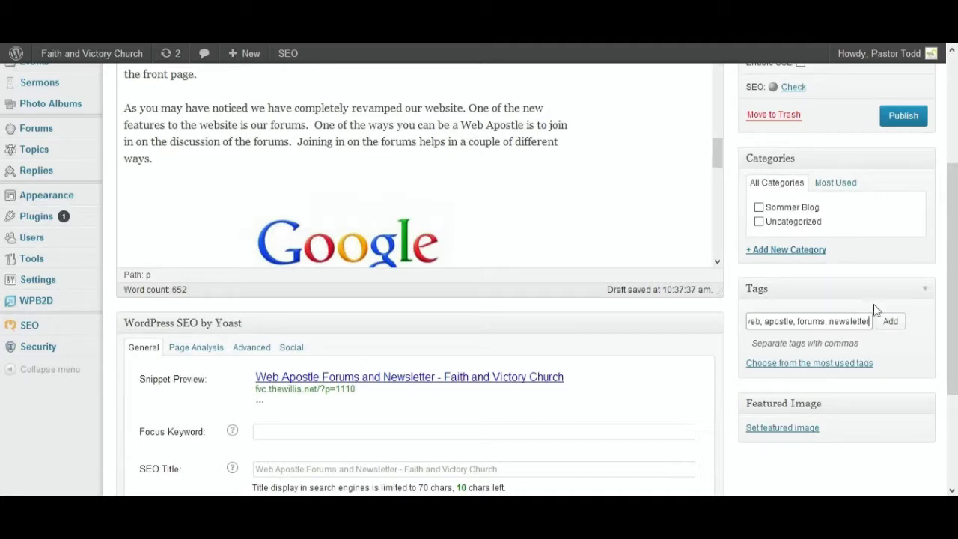
pyautogui.click(891, 326)
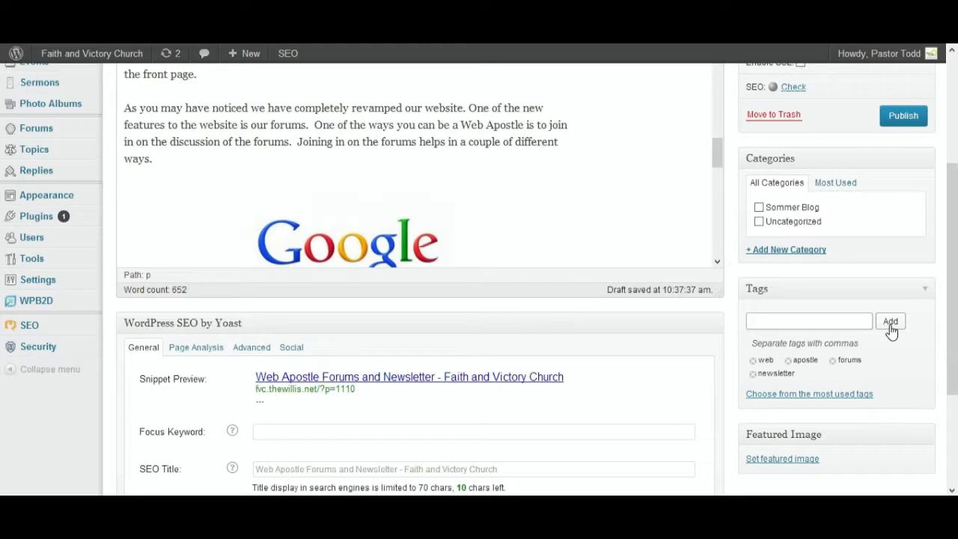
# - Set webapostle.jpg from the media library as the post's featured image
pyautogui.scroll(-2, 891, 332)
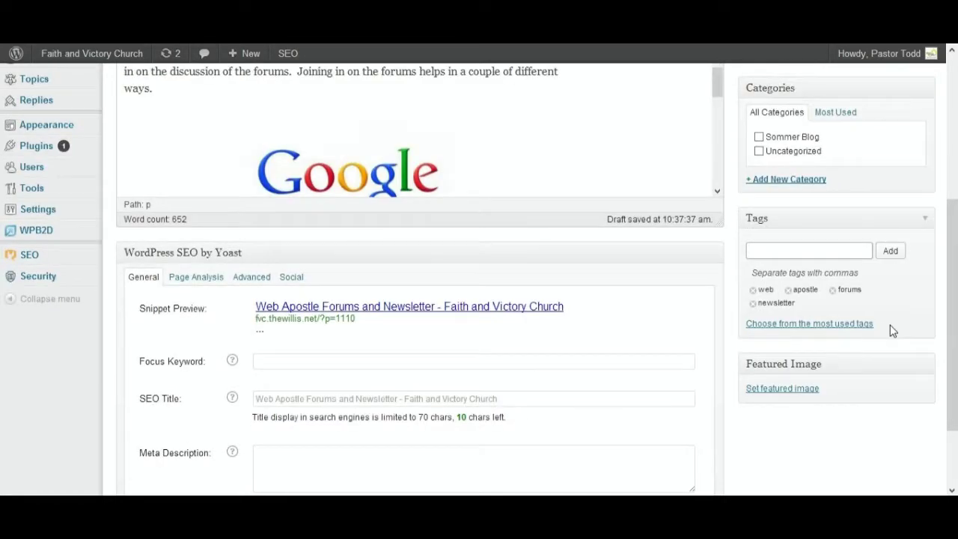
pyautogui.click(772, 391)
pyautogui.click(57, 188)
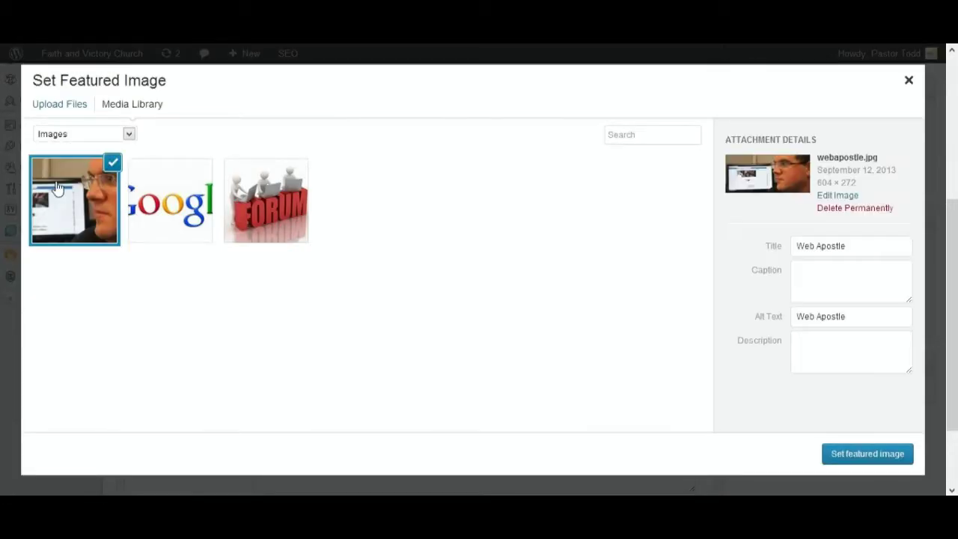
pyautogui.click(839, 454)
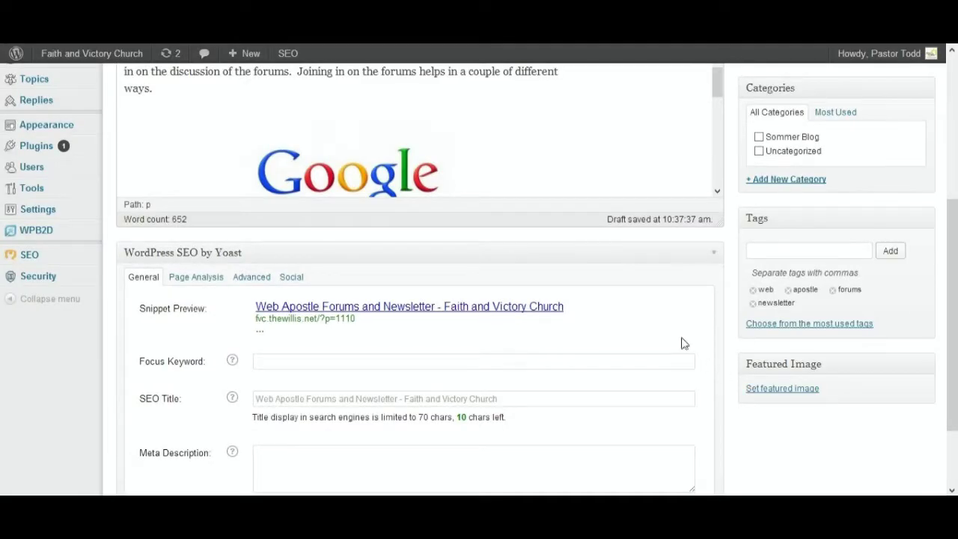
# - Set the post's SEO focus keyword to "Web Apostle"
pyautogui.scroll(5, 645, 173)
pyautogui.scroll(8, 646, 175)
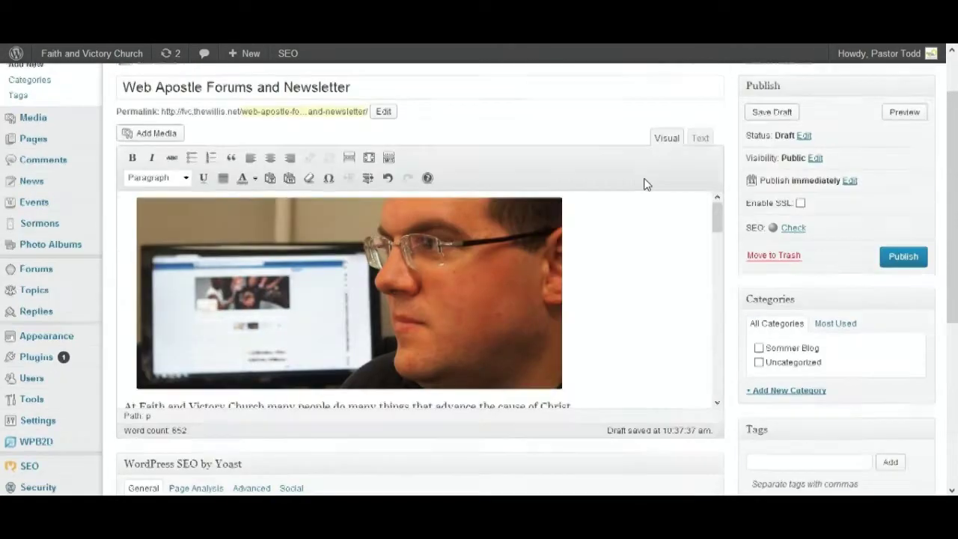
pyautogui.scroll(-4, 648, 185)
pyautogui.scroll(-3, 824, 257)
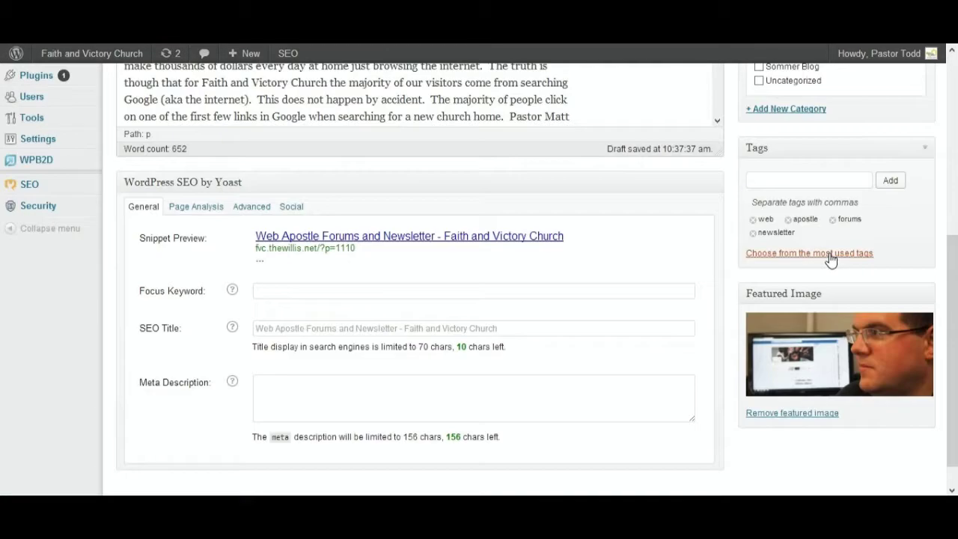
pyautogui.scroll(-2, 431, 361)
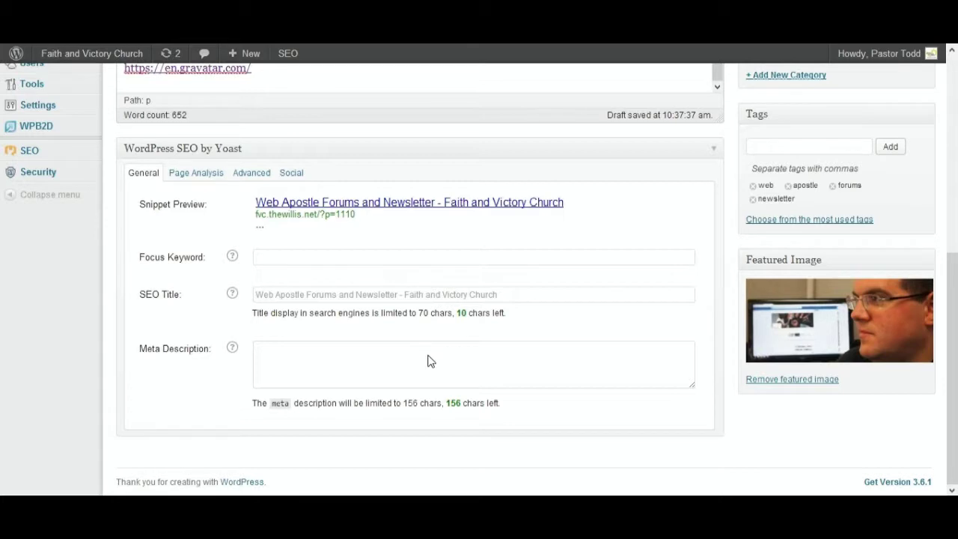
pyautogui.click(277, 256)
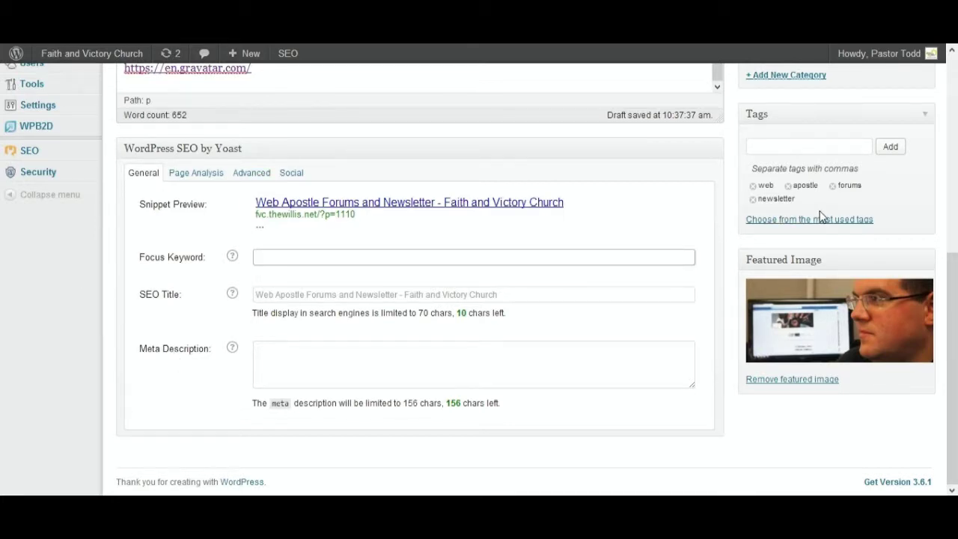
pyautogui.write('Web Apostle')
pyautogui.press('Tab')
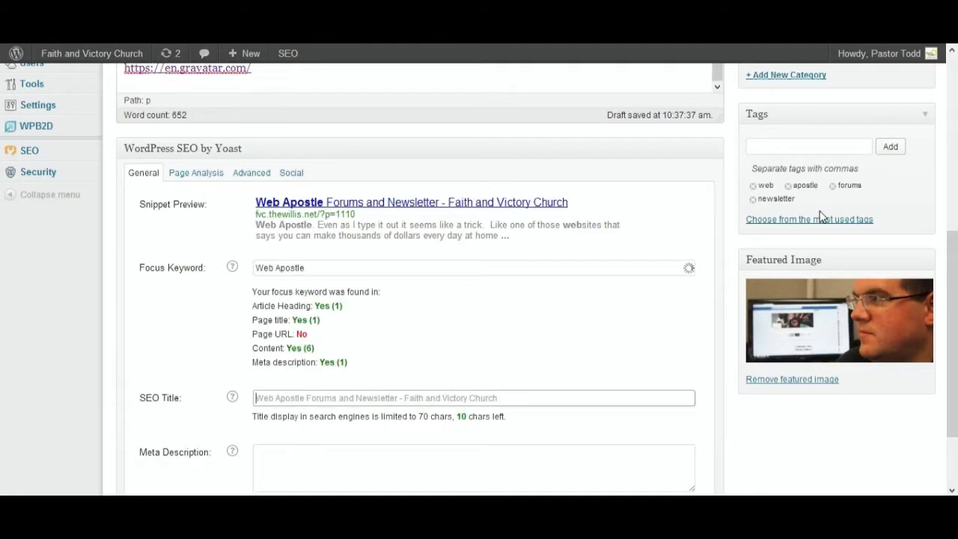
# - Look over the SEO settings and the finished article, and publish the post
pyautogui.scroll(-2, 821, 217)
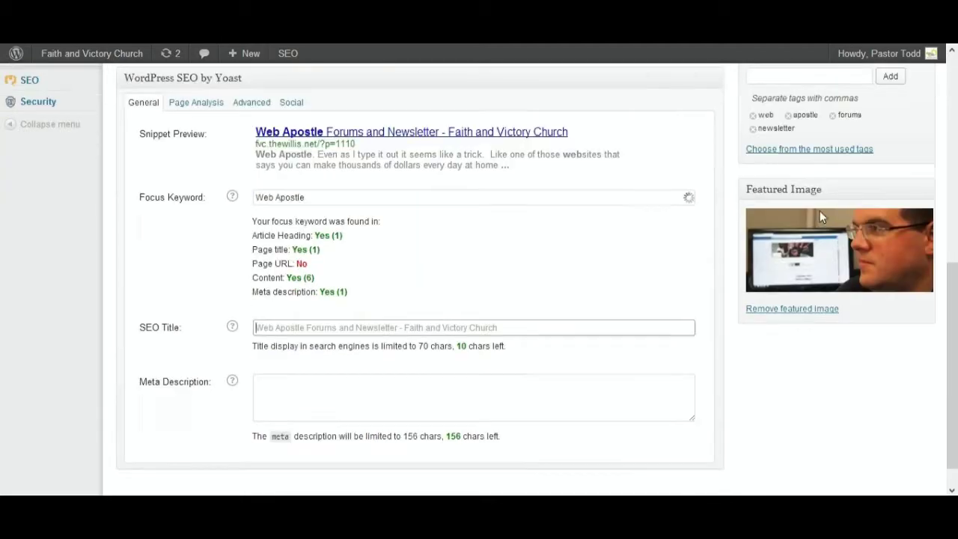
pyautogui.scroll(4, 821, 216)
pyautogui.scroll(10, 822, 217)
pyautogui.scroll(-8, 820, 215)
pyautogui.scroll(4, 819, 215)
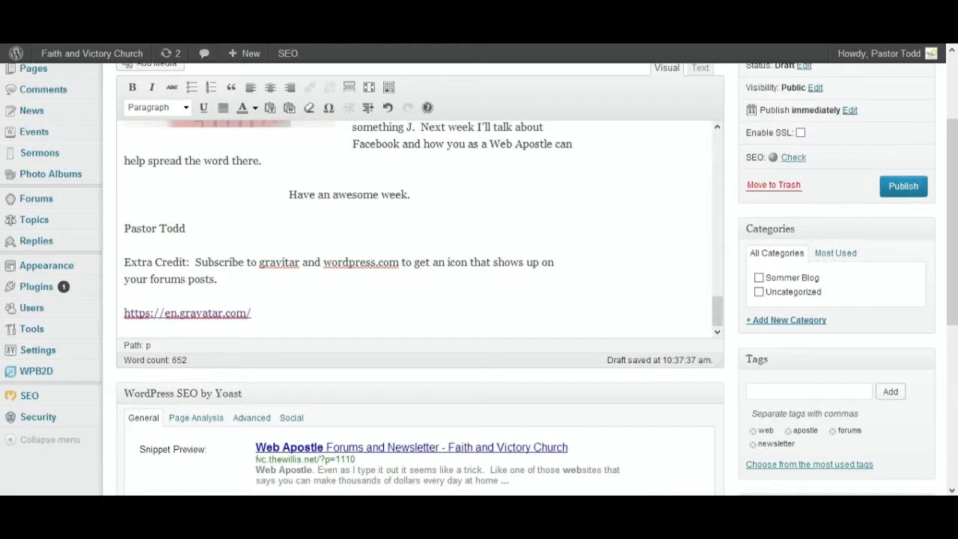
pyautogui.click(911, 187)
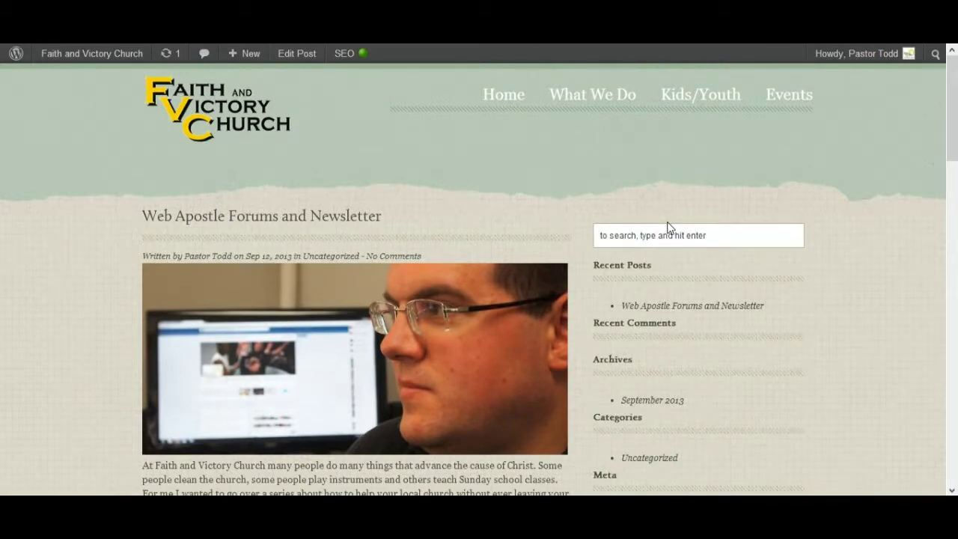
# - Review the published post on the live site, checking its title, lead image and opening paragraphs
pyautogui.scroll(-3, 178, 278)
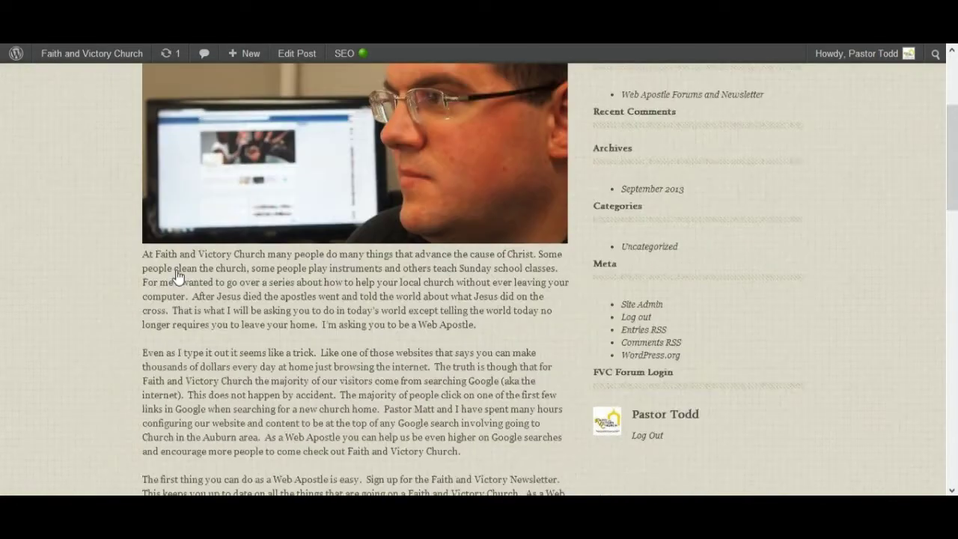
pyautogui.scroll(3, 178, 278)
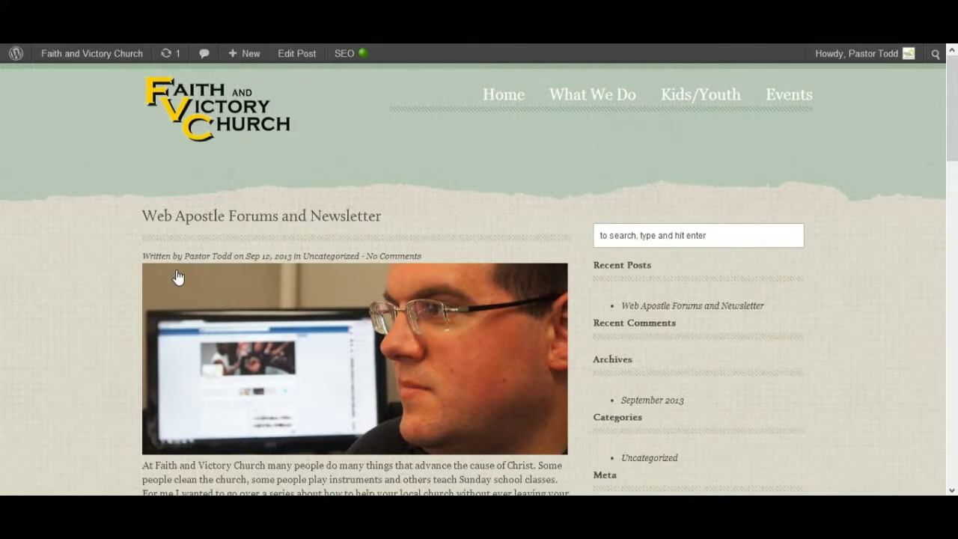
pyautogui.scroll(-4, 475, 242)
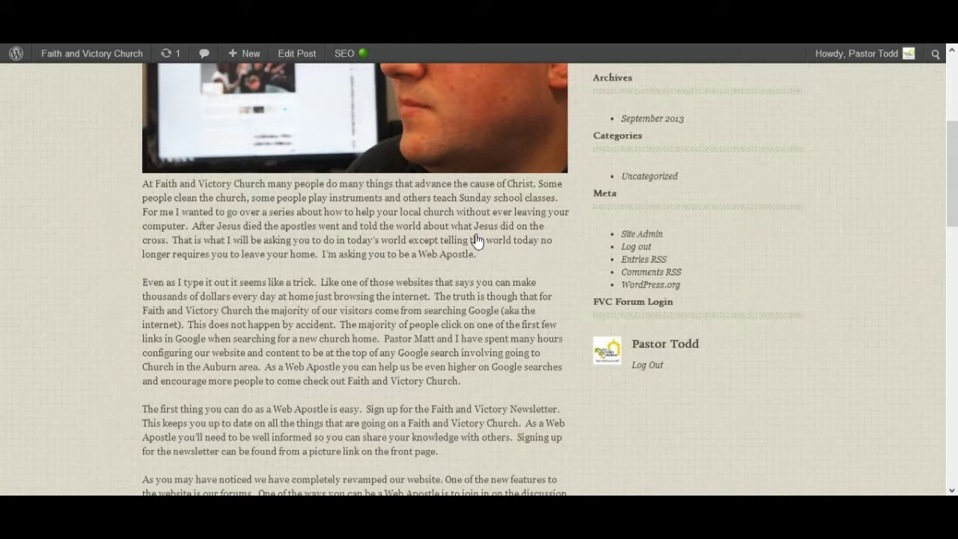
pyautogui.scroll(4, 477, 240)
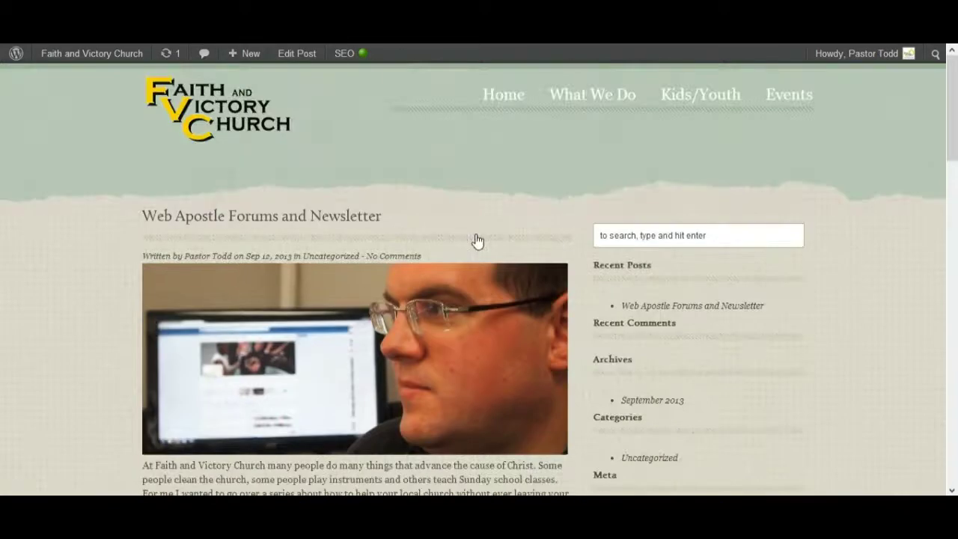